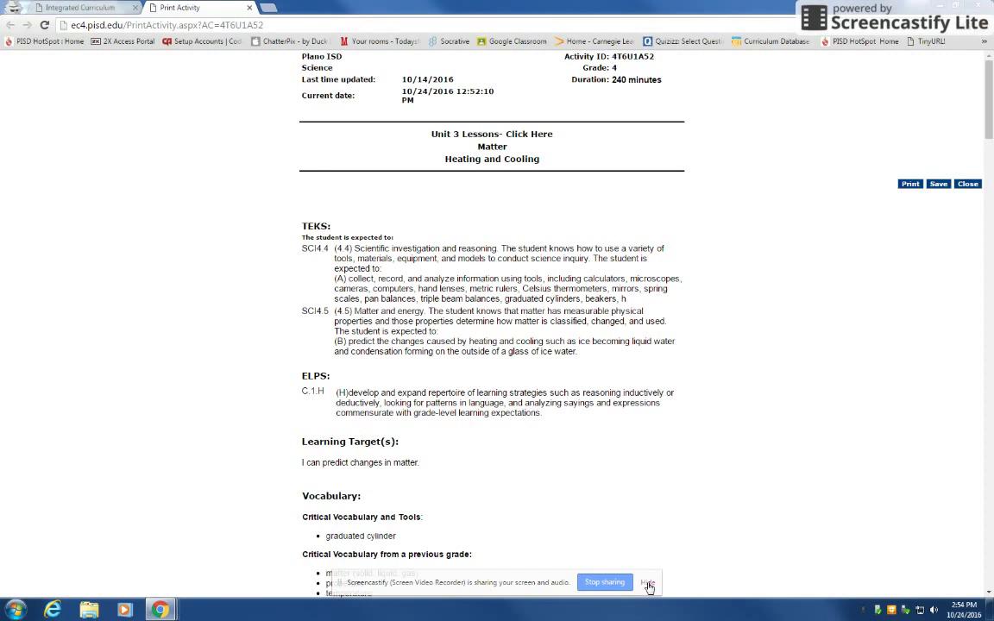
Follow the activity's Quick Check link from the PISD lesson page to the Google Drive folder.
left_click(650, 584)
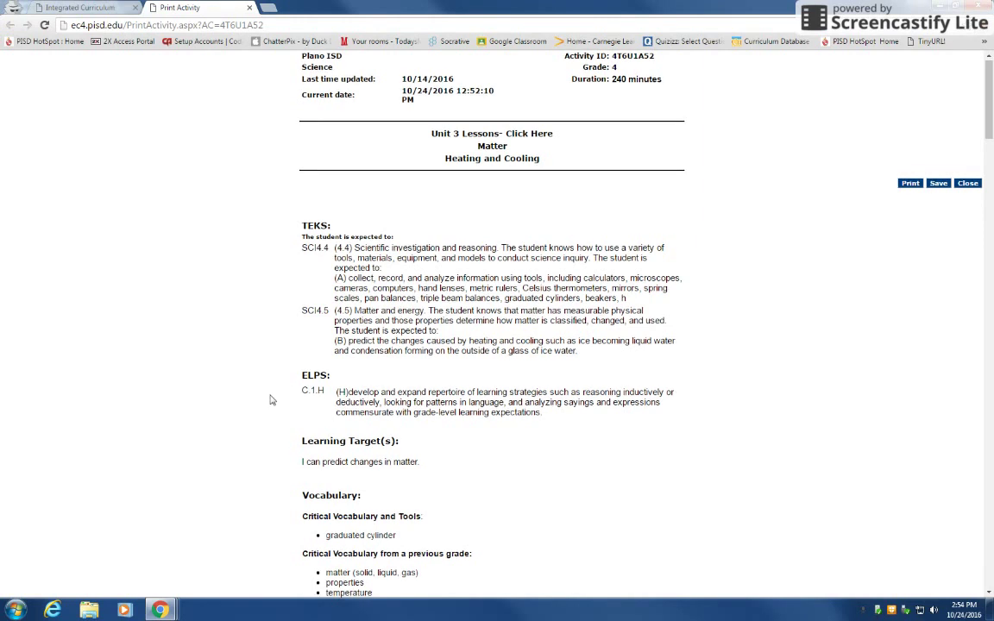
scroll(268, 397, "down", 3)
scroll(272, 397, "down", 3)
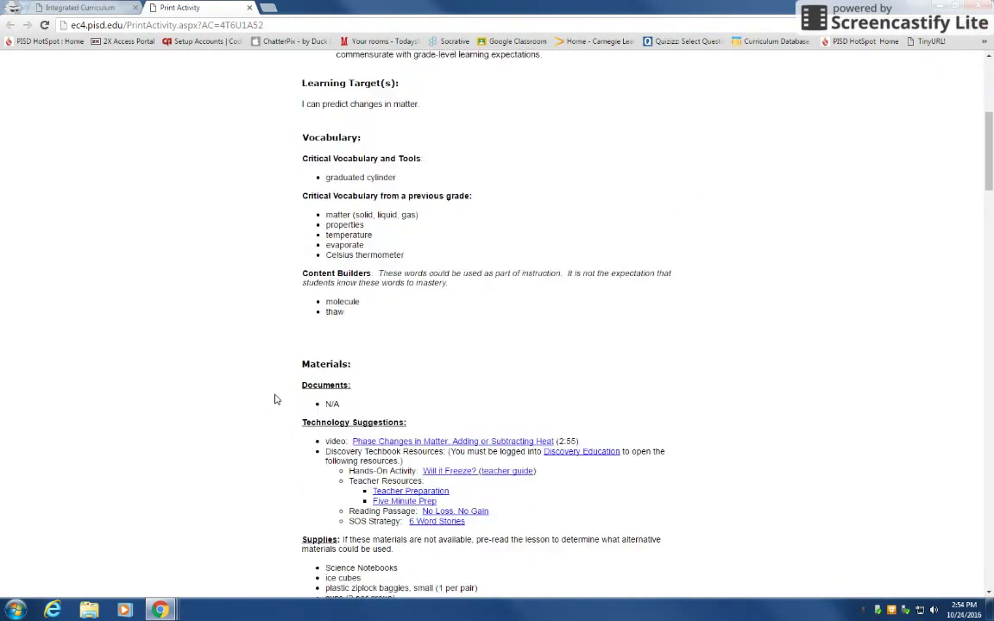
scroll(276, 400, "down", 3)
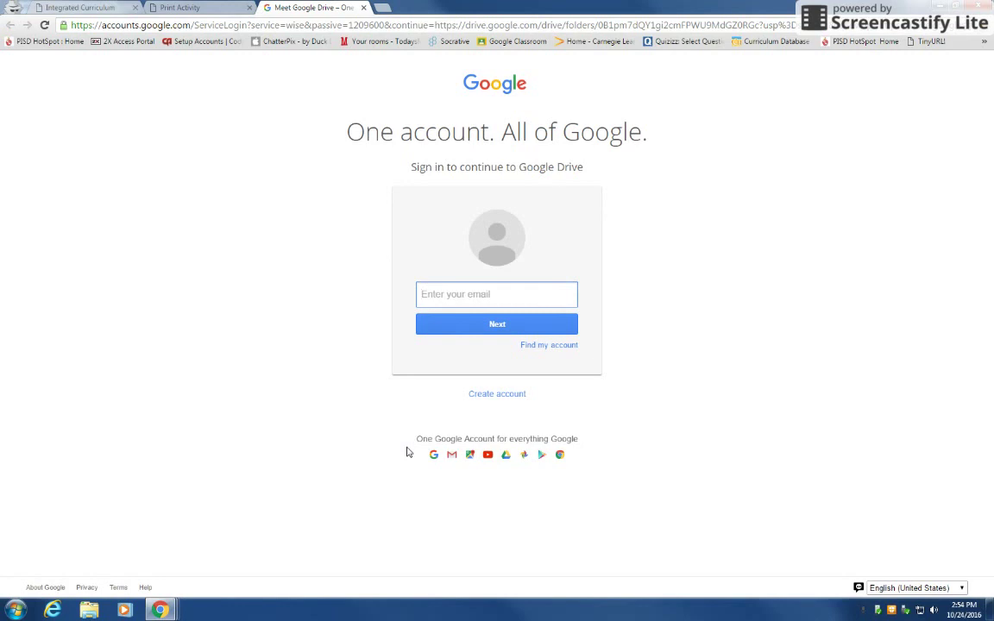
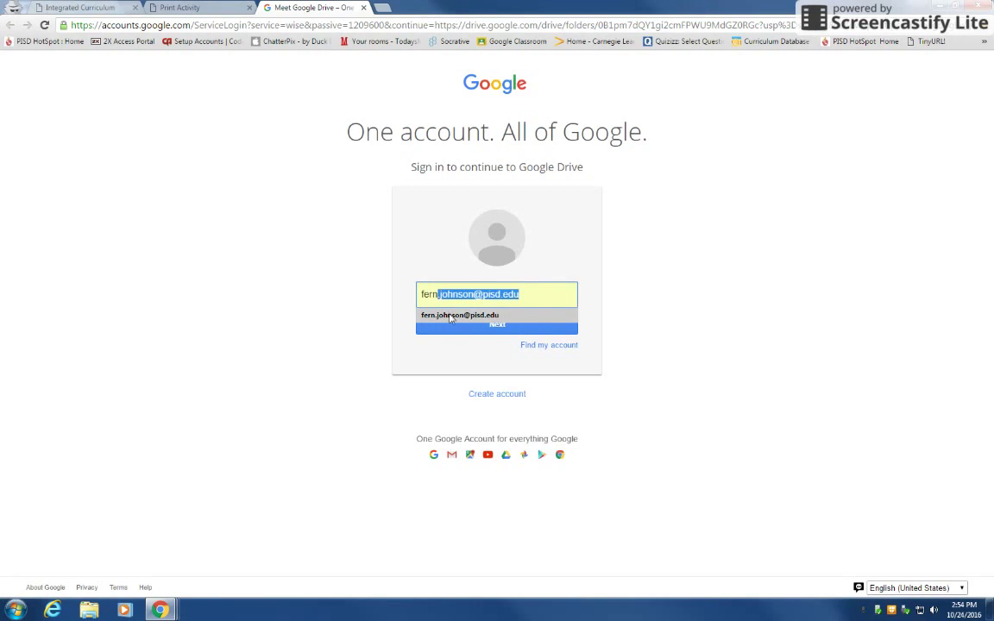
Sign in with the suggested school e-mail address and the account password.
left_click(455, 315)
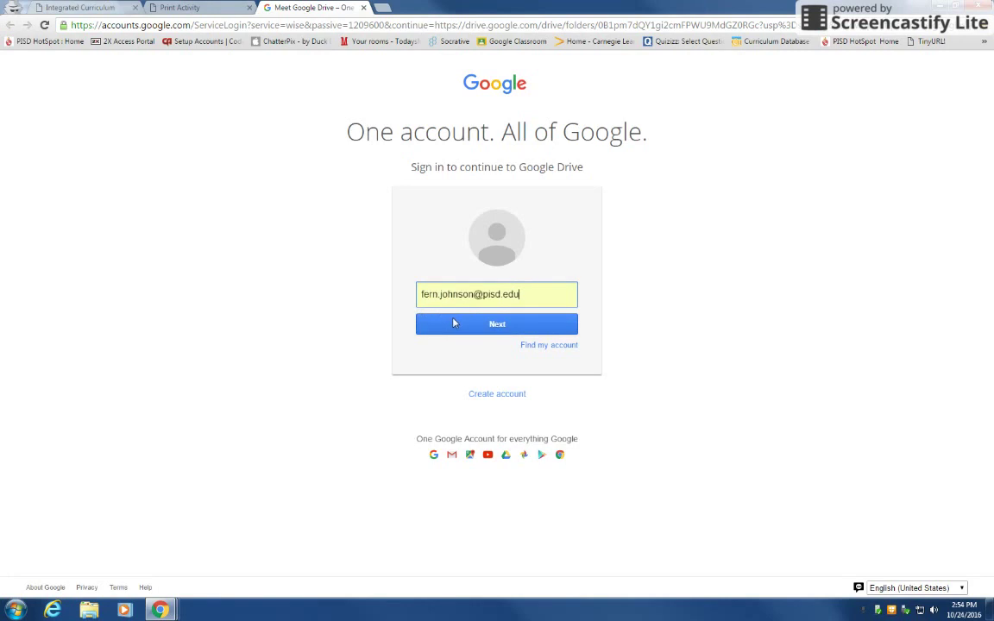
left_click(455, 323)
type("*****")
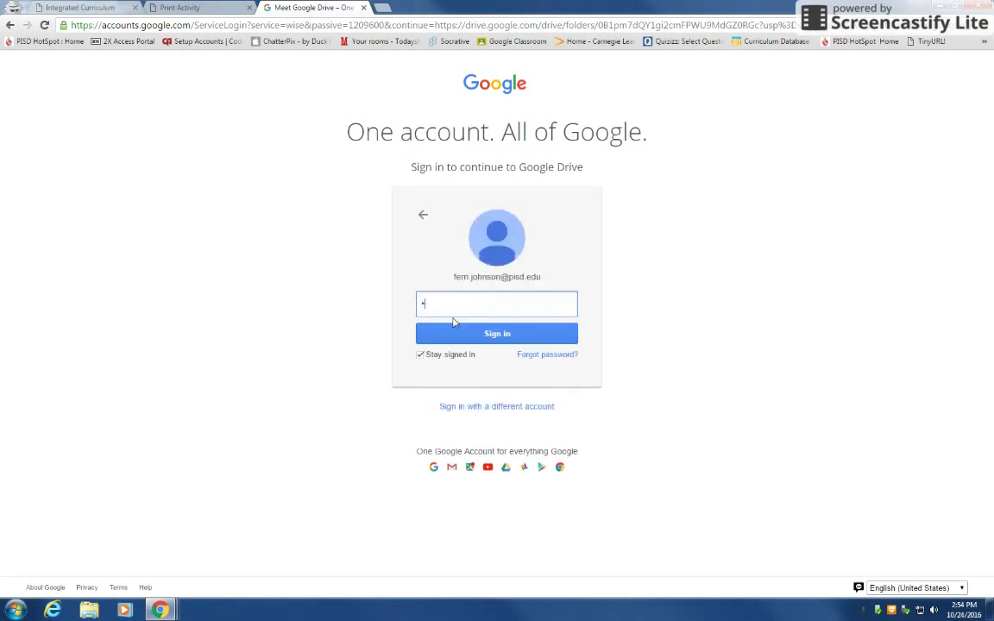
type("****")
key("Return")
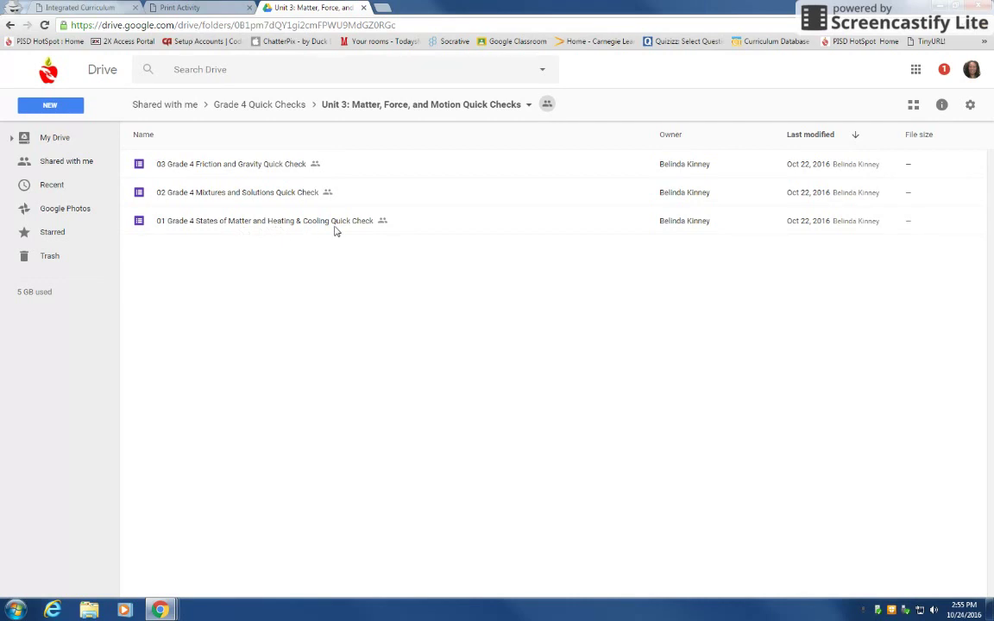
Make a copy of the 01 Grade 4 States of Matter quick check and dismiss the notice.
right_click(278, 227)
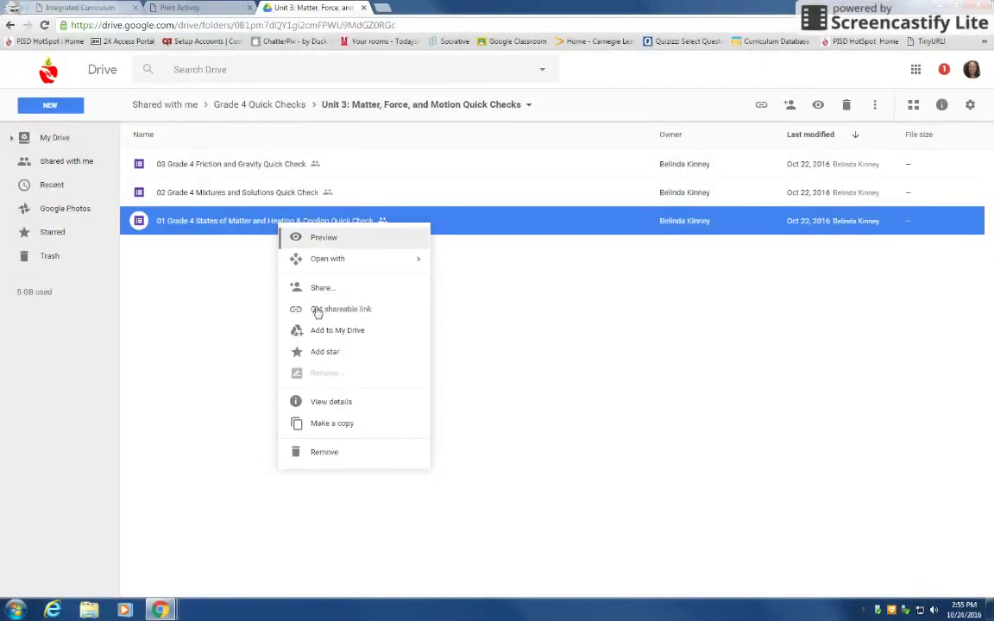
left_click(323, 426)
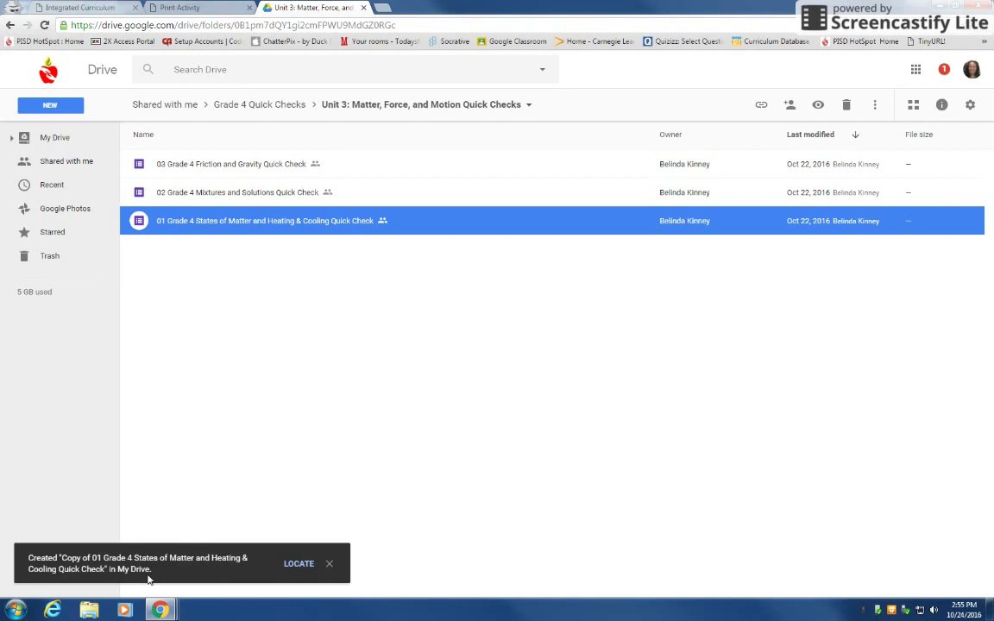
left_click(300, 566)
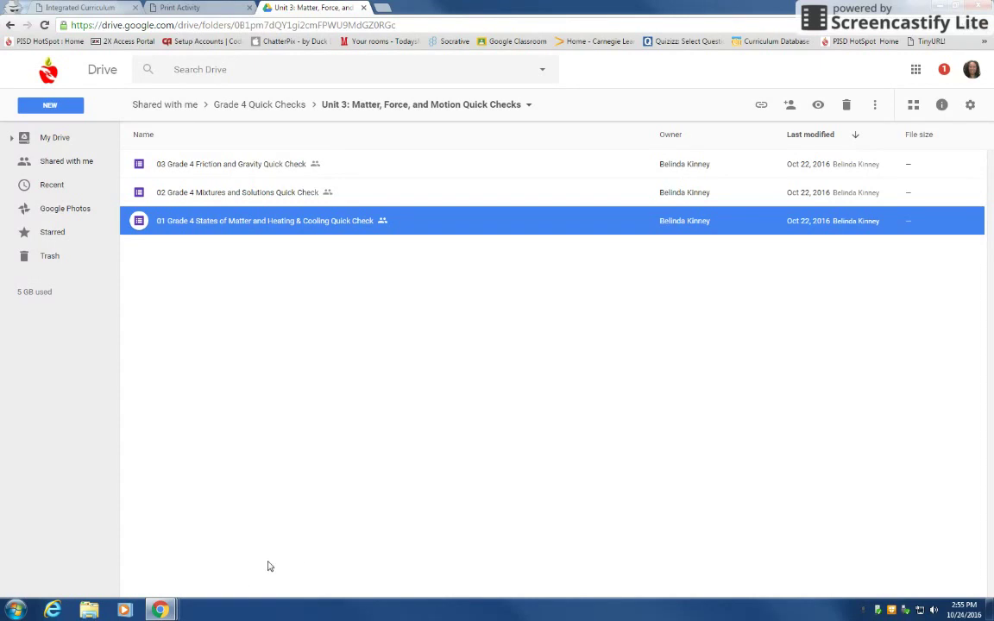
Go to My Drive and scroll the file list to the copied quick check.
left_click(57, 145)
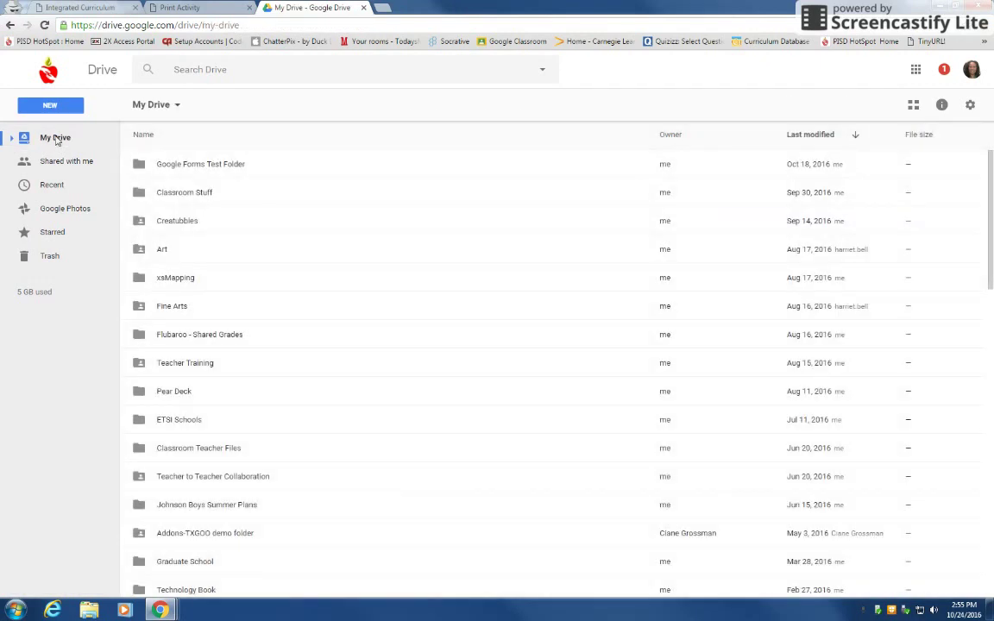
scroll(276, 365, "down", 2)
scroll(276, 365, "down", 2)
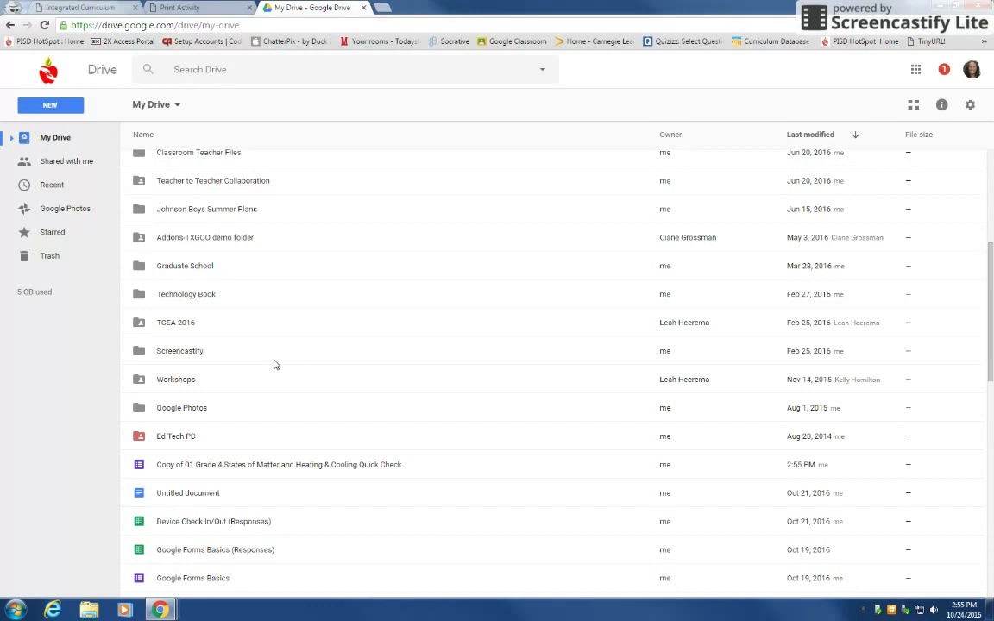
scroll(274, 365, "down", 1)
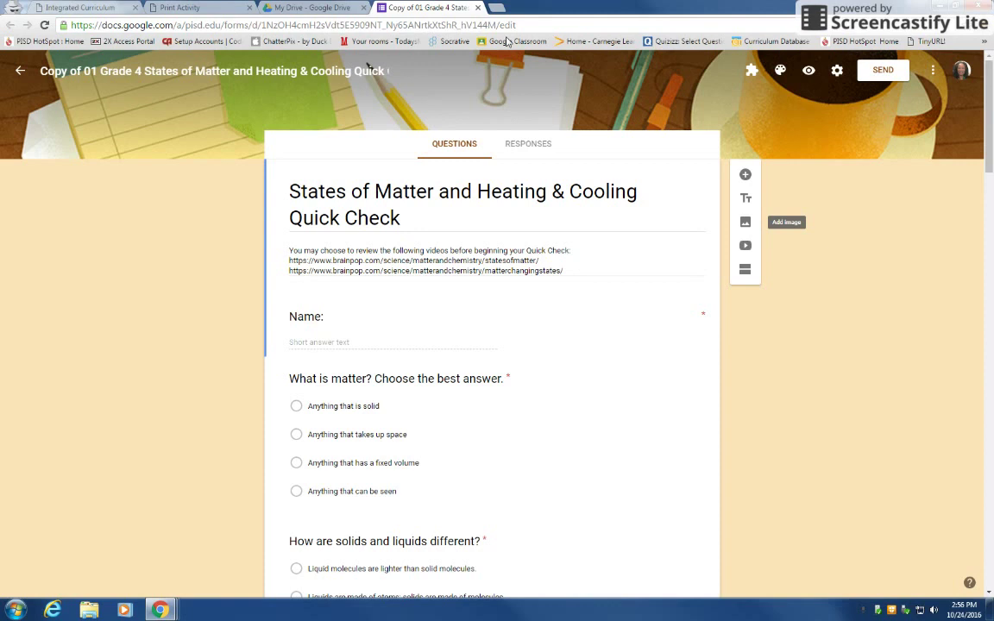
Copy the form's shareable link from the Send dialog's Link tab, then cancel the dialog.
left_click(873, 77)
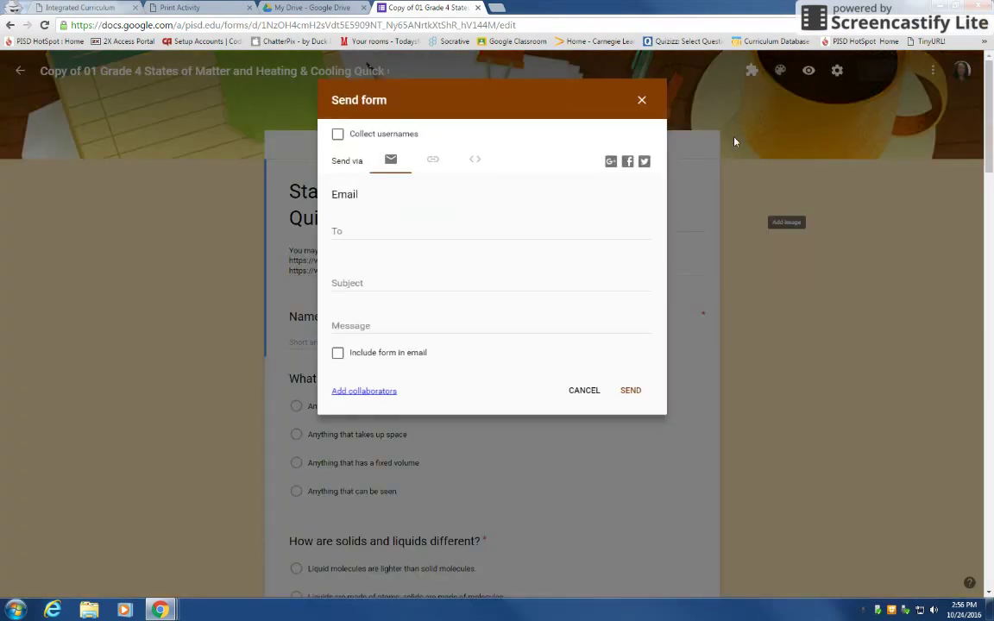
left_click(433, 165)
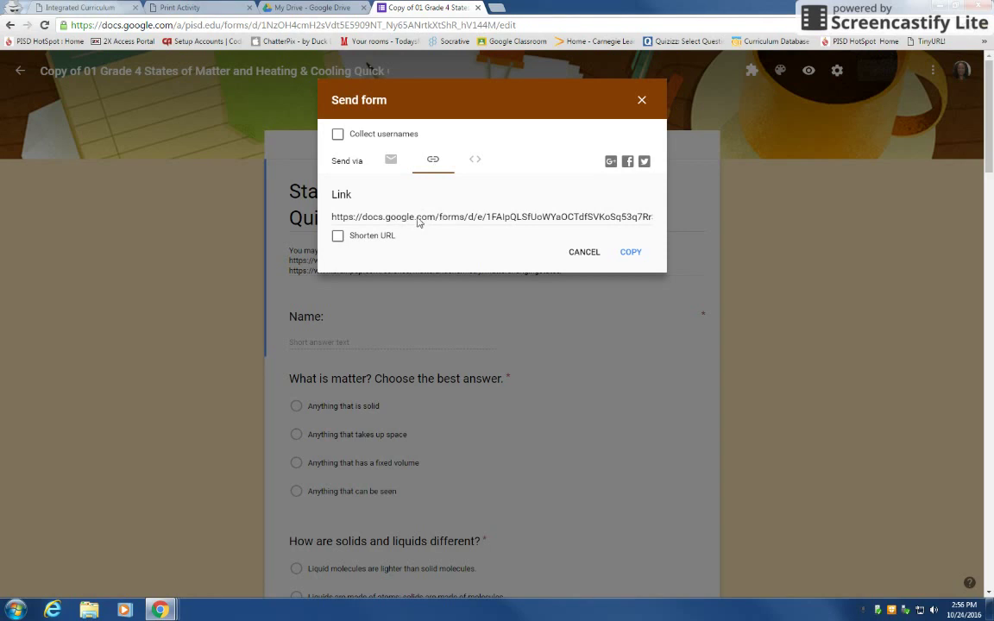
left_click(465, 221)
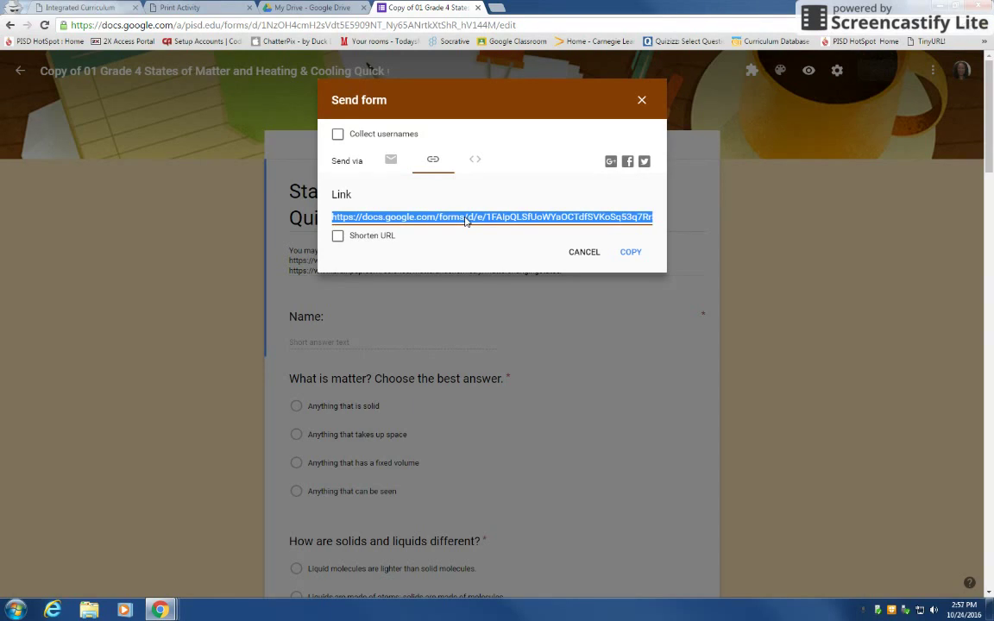
right_click(465, 221)
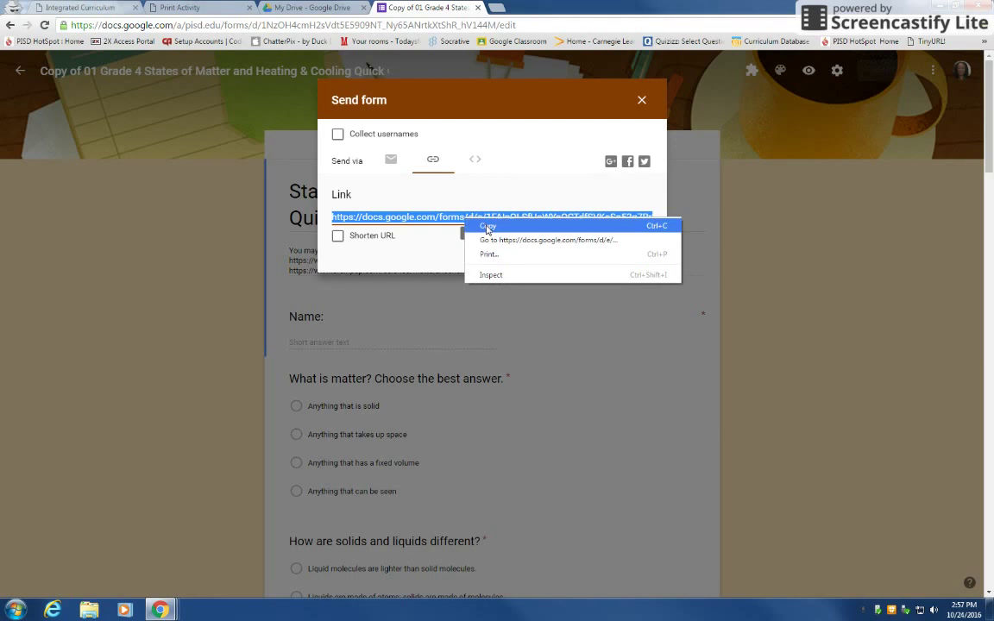
left_click(488, 227)
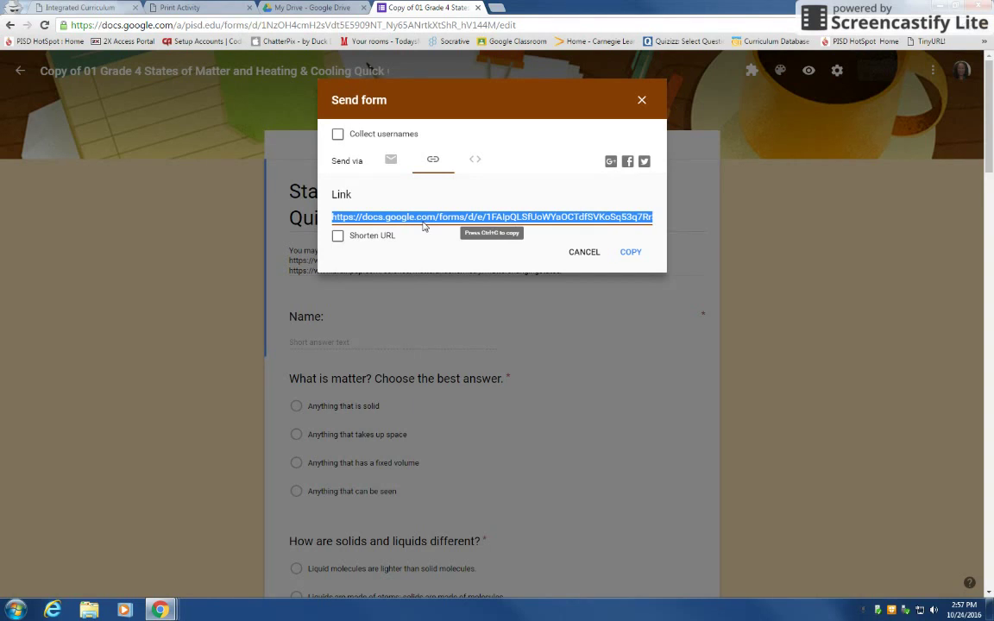
left_click(585, 253)
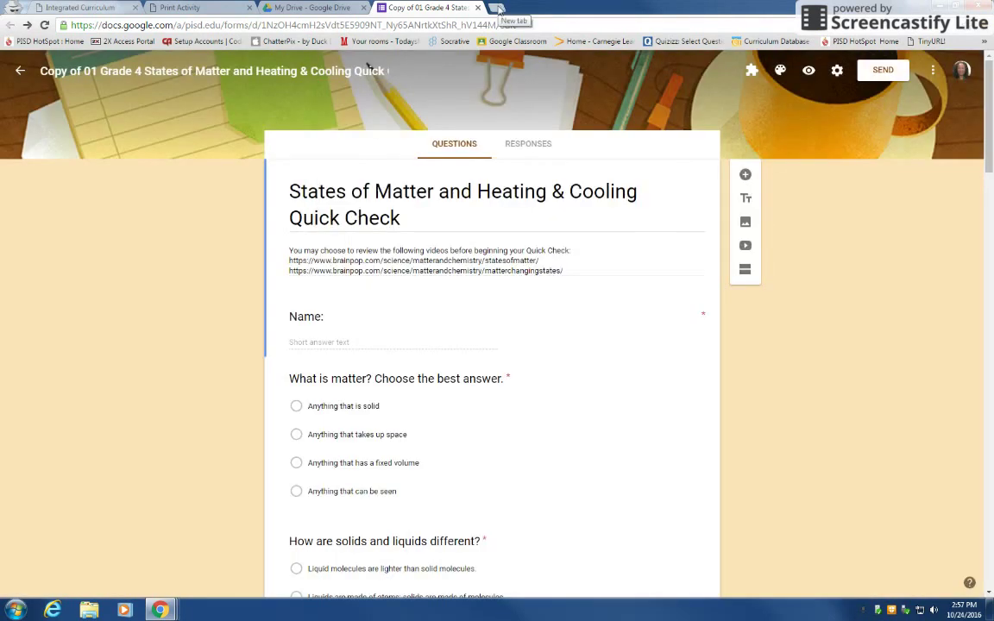
left_click(498, 8)
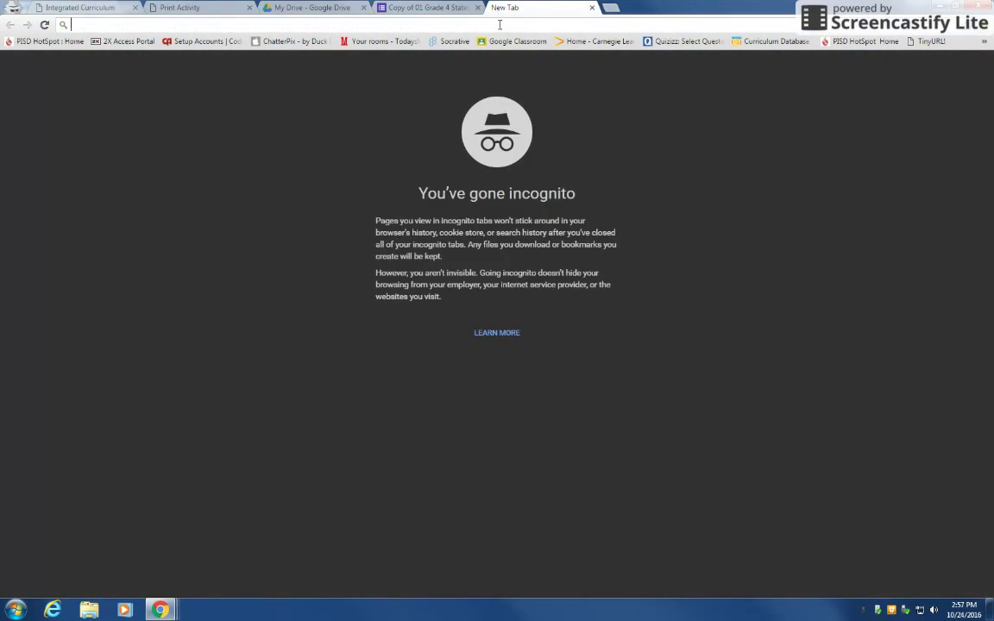
type("w")
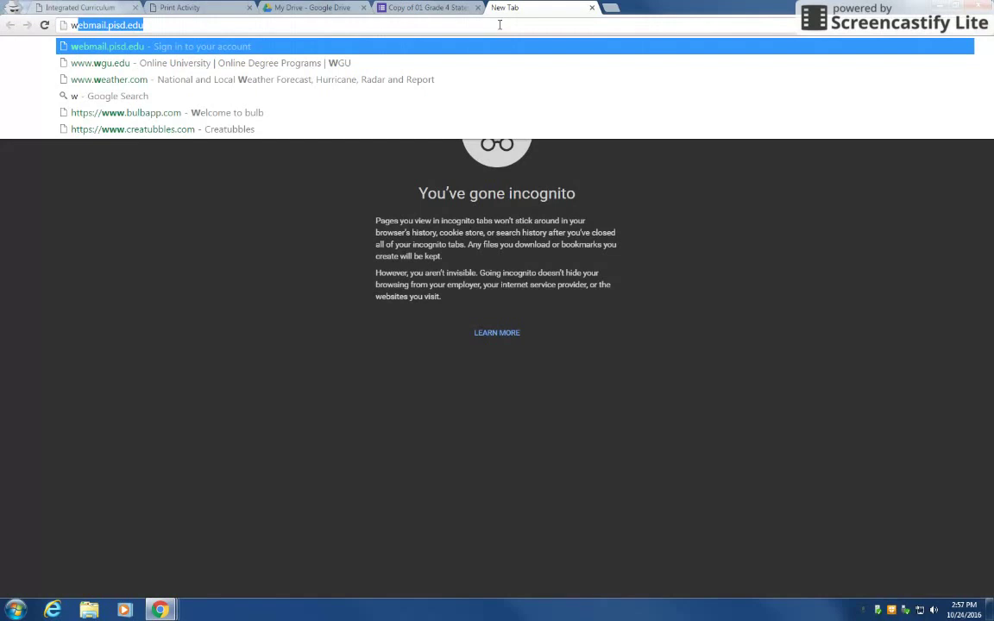
type("ww.ti")
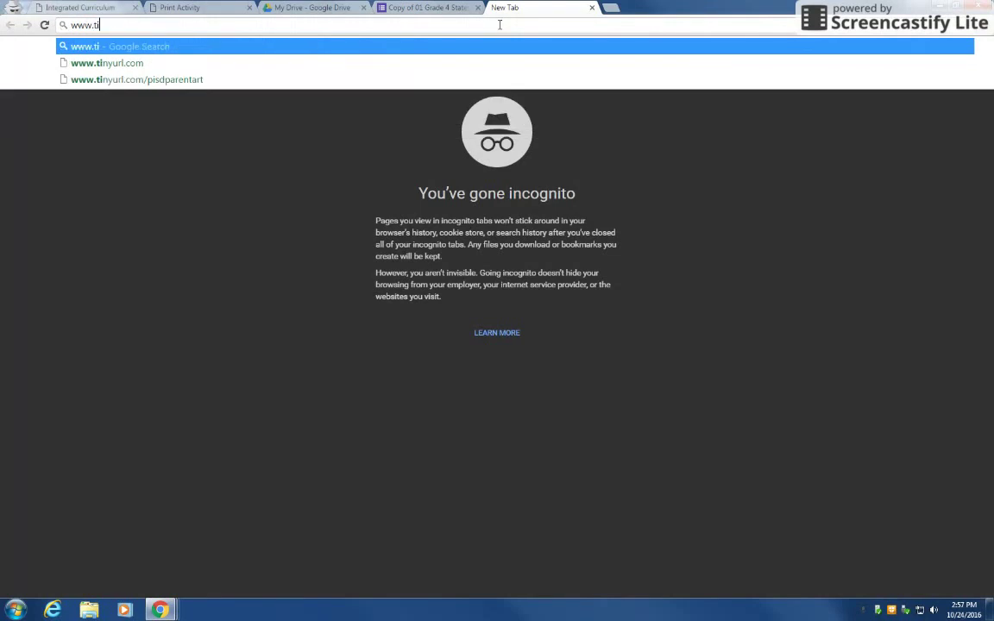
type("nyurl")
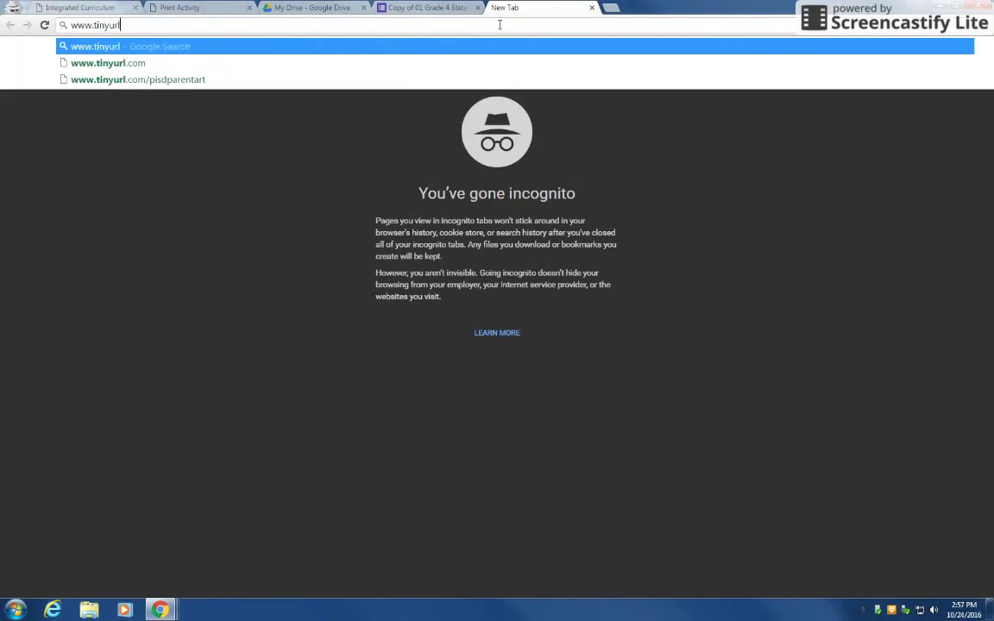
type(".com")
key("Return")
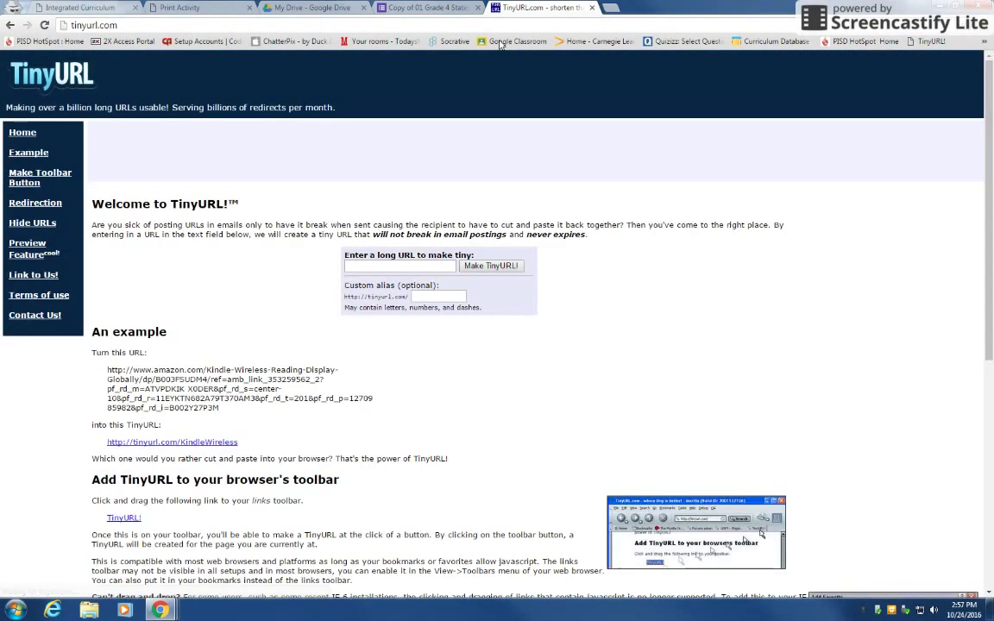
right_click(373, 266)
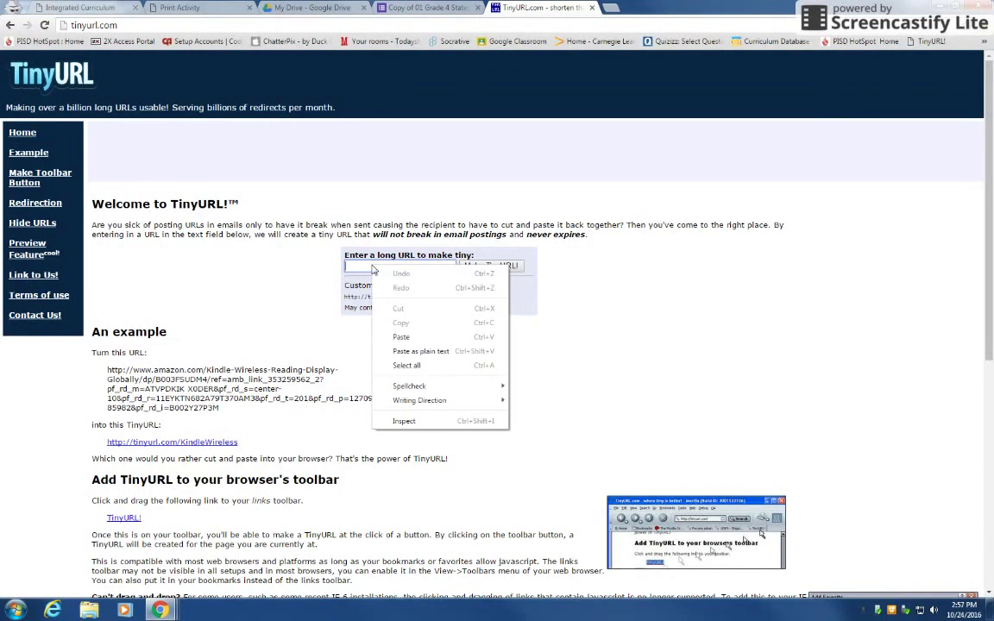
left_click(403, 337)
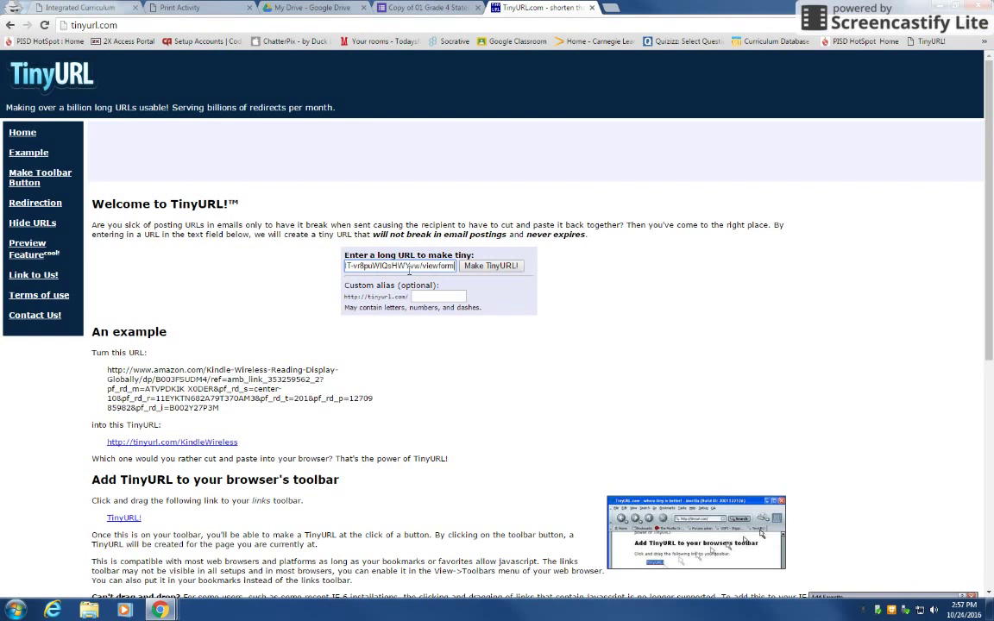
left_click(477, 267)
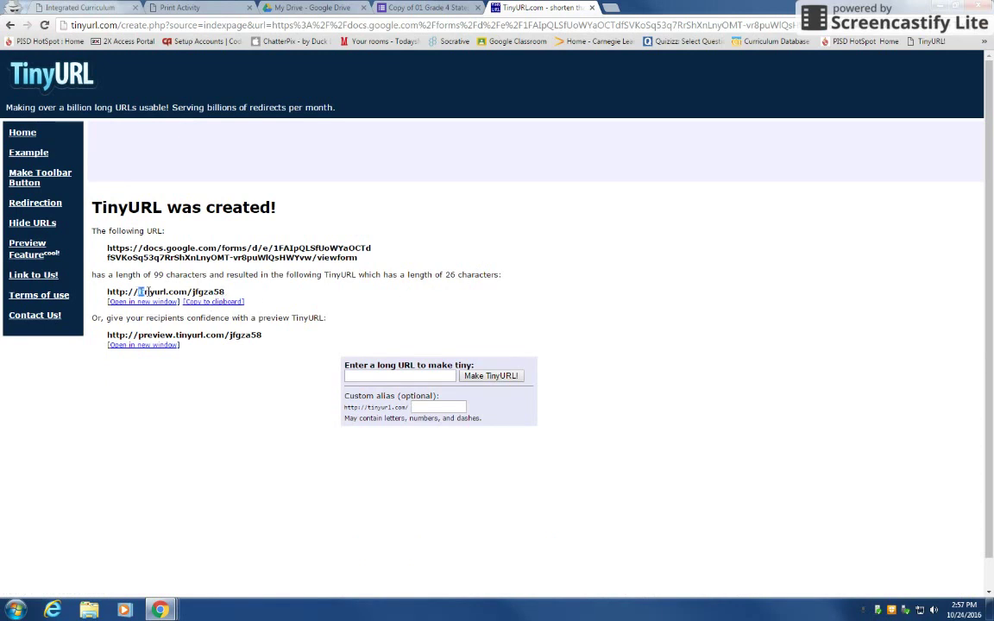
left_click_drag(137, 292, 229, 292)
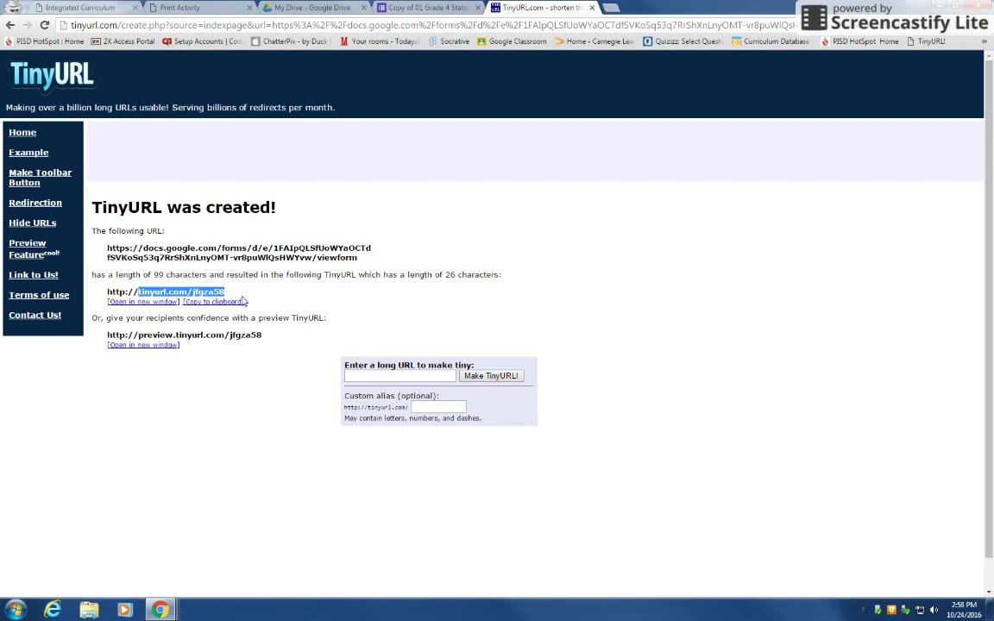
left_click(321, 299)
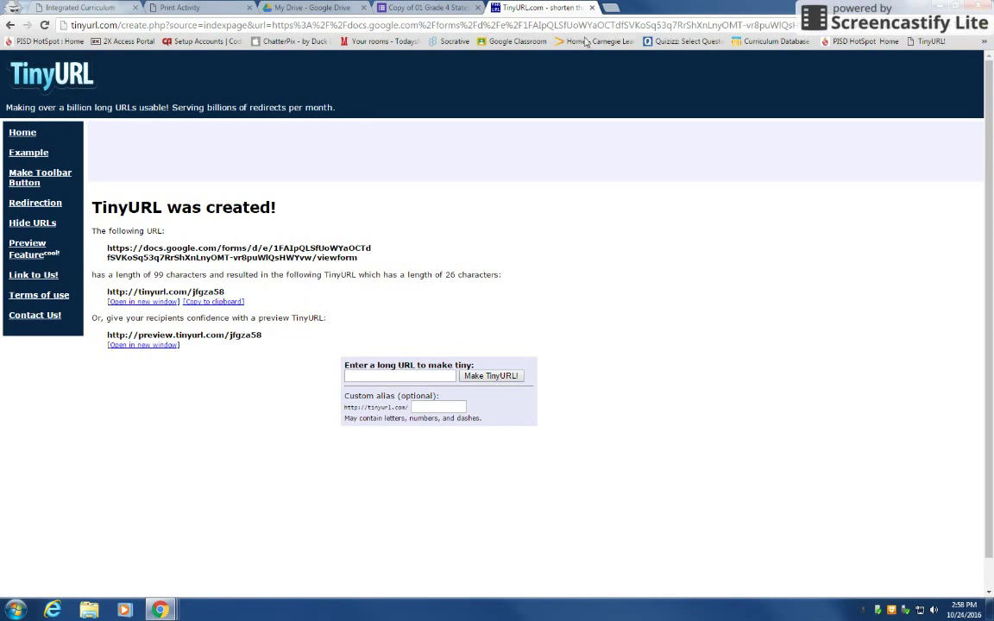
left_click(592, 8)
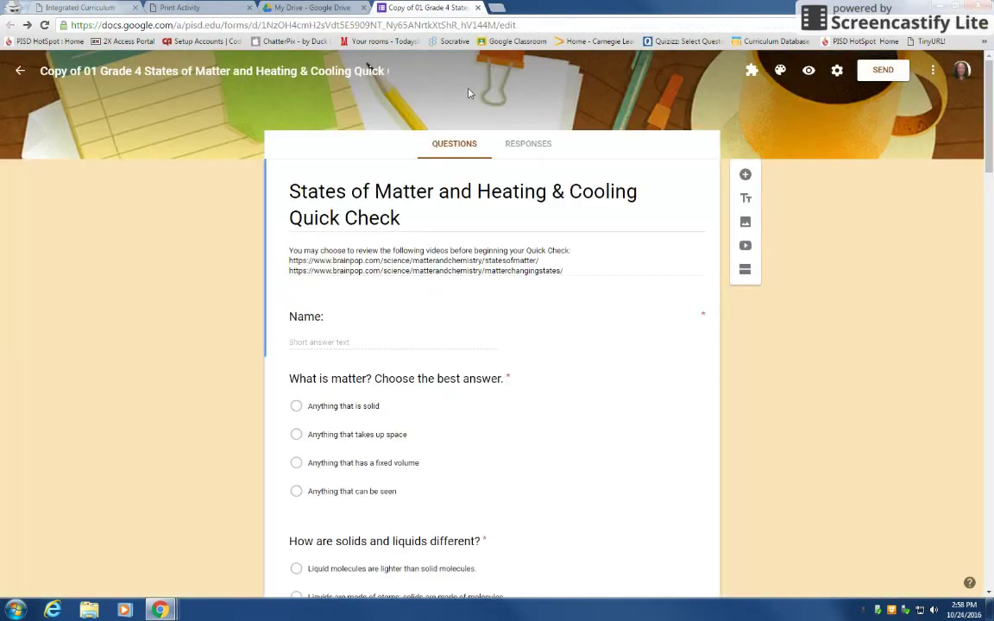